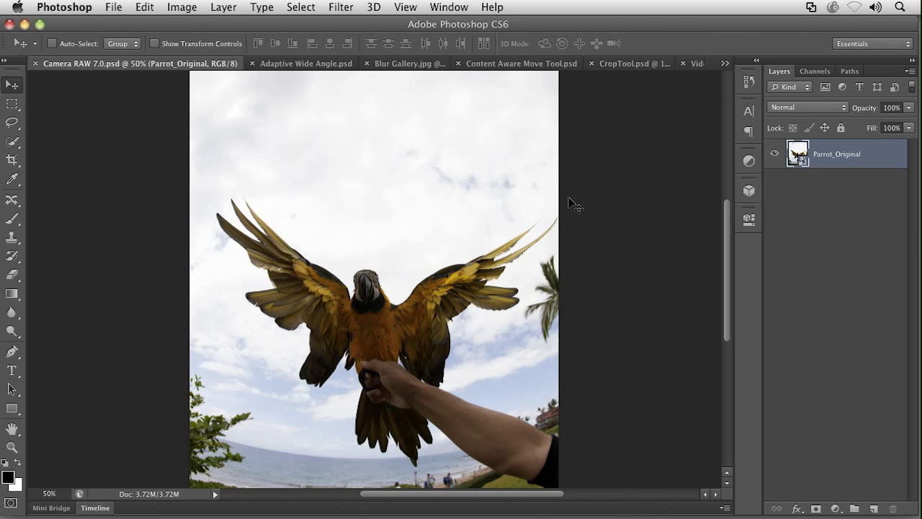
Step: Apply the Adobe Camera RAW 7.0 snapshot to the parrot smart object in Camera Raw
{"action": "double_click", "coordinate": [802, 158]}
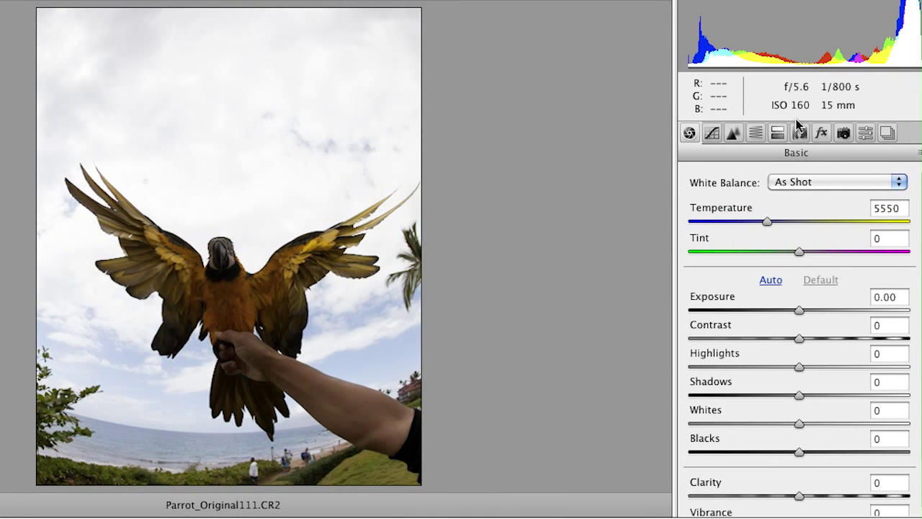
{"action": "left_click", "coordinate": [887, 134]}
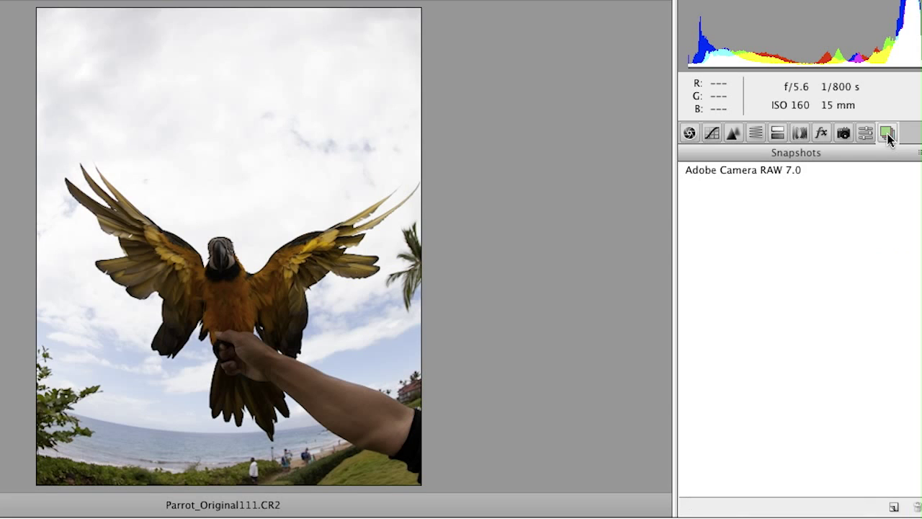
{"action": "left_click", "coordinate": [735, 169]}
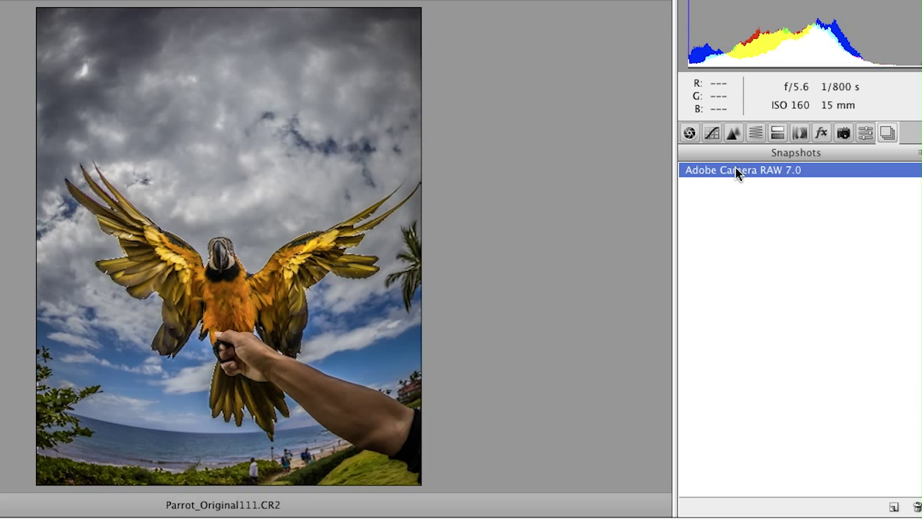
{"action": "left_click", "coordinate": [690, 134]}
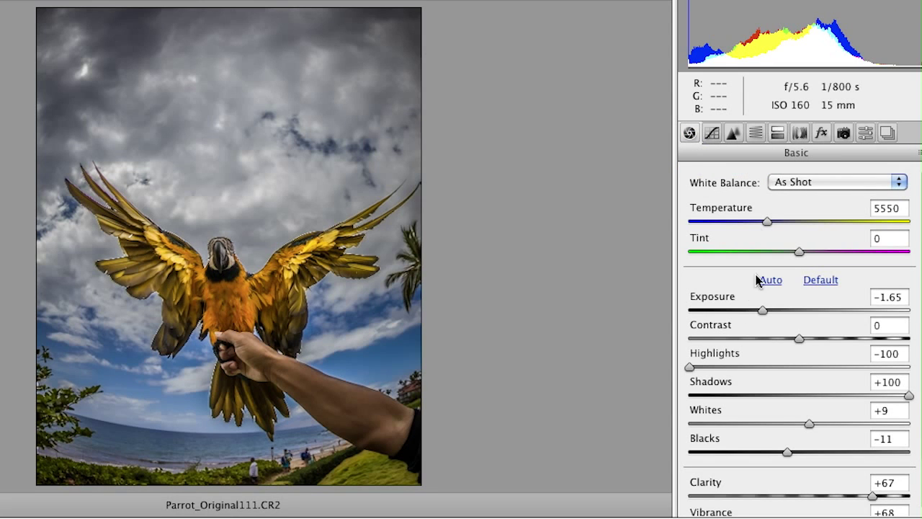
Step: Raise the parrot's Highlights value and ease Shadows slightly down in Camera Raw's Basic panel
{"action": "left_click", "coordinate": [690, 368]}
{"action": "mouse_move", "coordinate": [690, 369]}
{"action": "left_mouse_down"}
{"action": "mouse_move", "coordinate": [851, 369]}
{"action": "mouse_move", "coordinate": [727, 369]}
{"action": "left_mouse_up"}
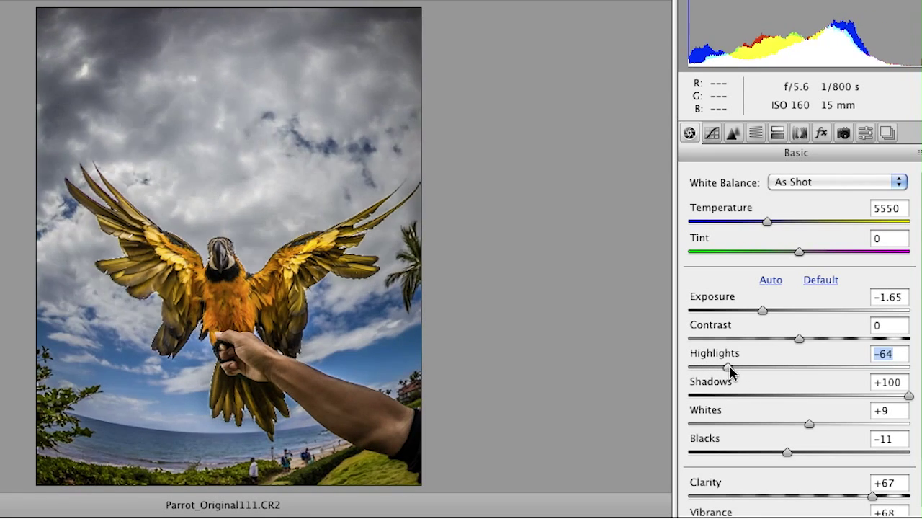
{"action": "mouse_move", "coordinate": [900, 396]}
{"action": "left_mouse_down"}
{"action": "mouse_move", "coordinate": [743, 399]}
{"action": "mouse_move", "coordinate": [884, 398]}
{"action": "left_mouse_up"}
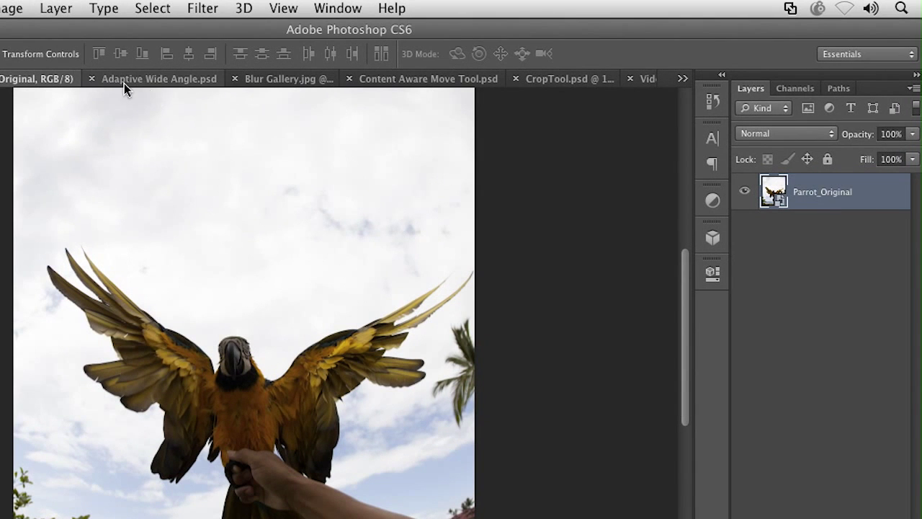
Step: Bring up Filter > Adaptive Wide Angle on the Adaptive Wide Angle.psd ship-bridge photo
{"action": "left_click", "coordinate": [125, 80]}
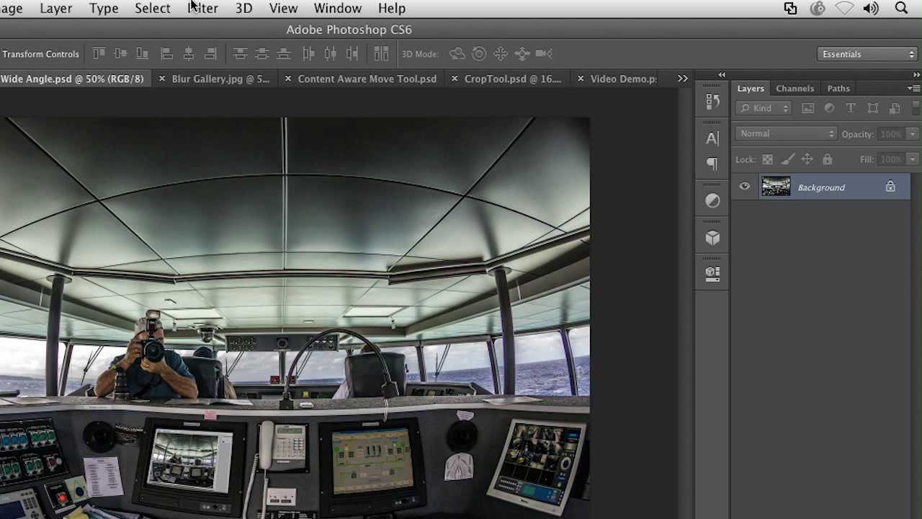
{"action": "left_click", "coordinate": [192, 6]}
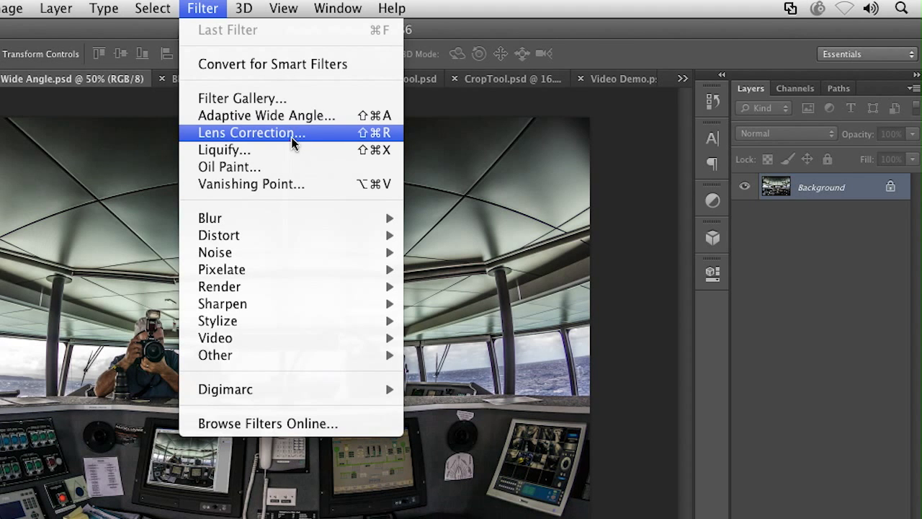
{"action": "left_click", "coordinate": [293, 119]}
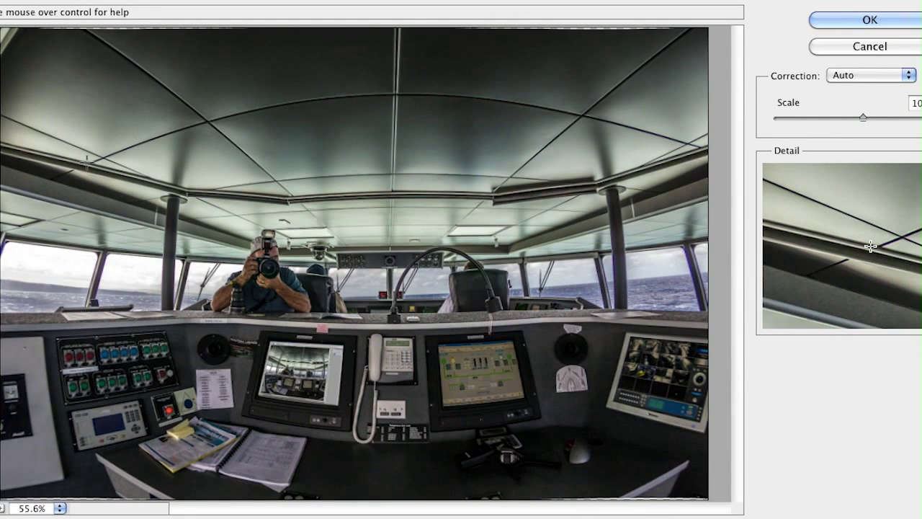
Step: Trace a horizontal constraint along the curved ceiling edge from left to right end
{"action": "left_click", "coordinate": [85, 162]}
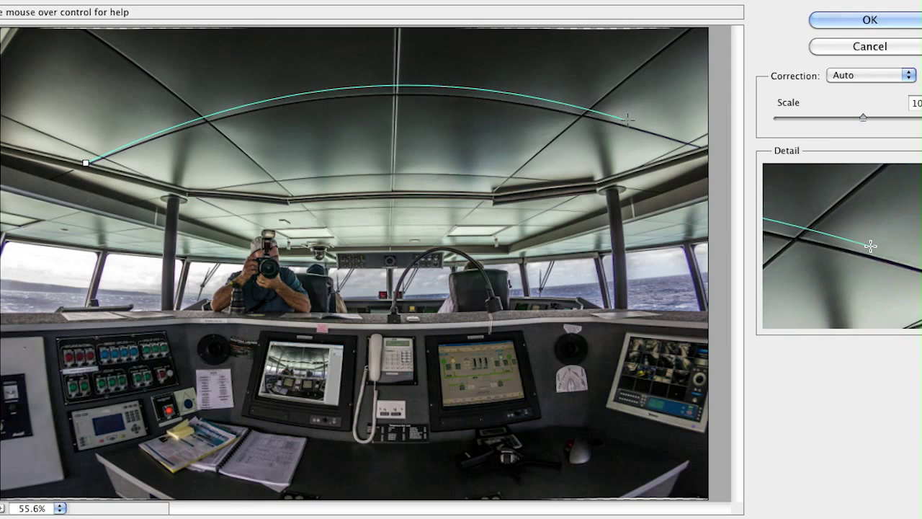
{"action": "left_click", "coordinate": [684, 139]}
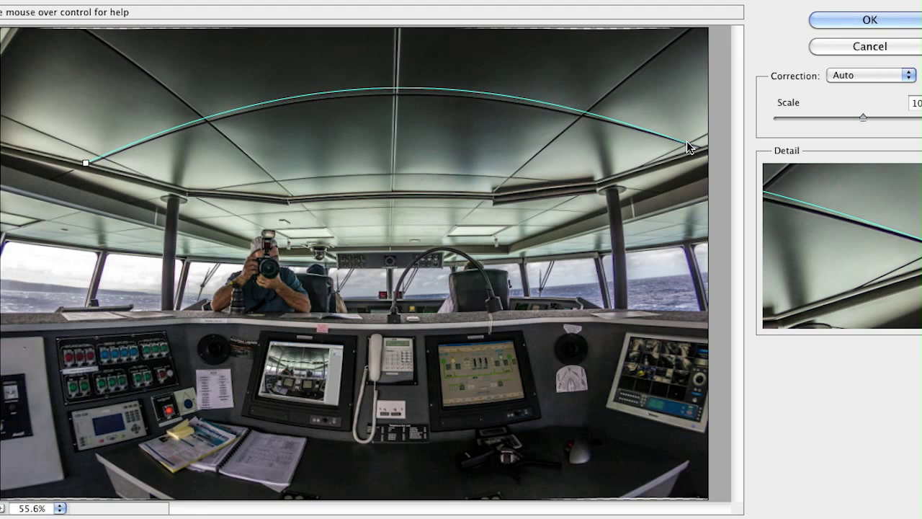
{"action": "left_click", "coordinate": [687, 142], "text": "shift"}
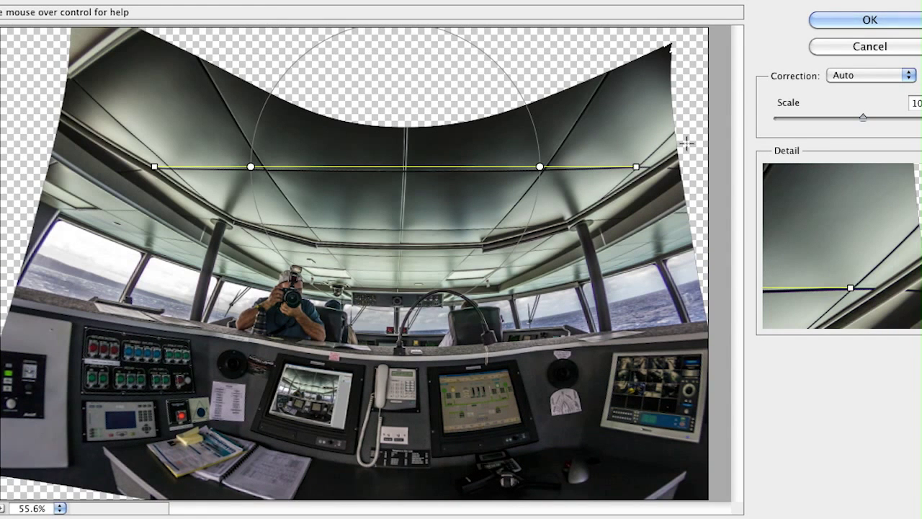
Step: Add constraints straightening the console edge and the left and right ceiling beams
{"action": "left_click", "coordinate": [128, 288]}
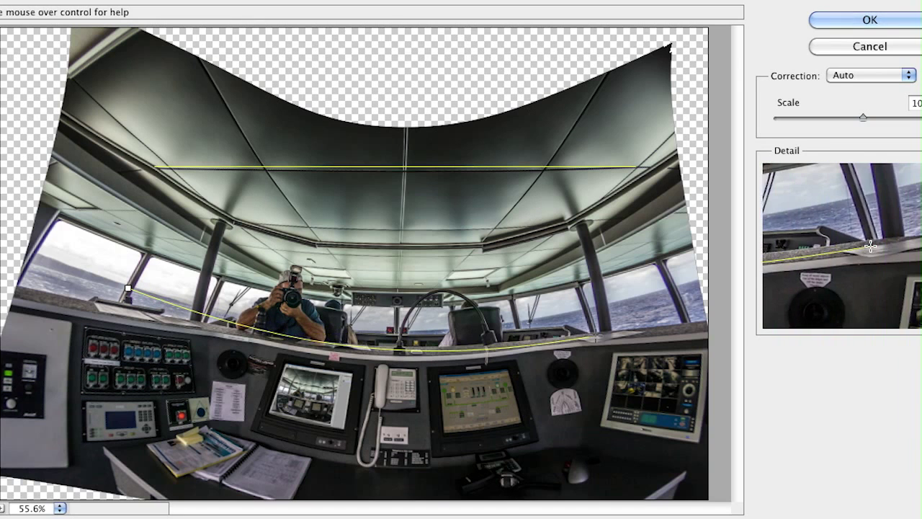
{"action": "left_click", "coordinate": [621, 328]}
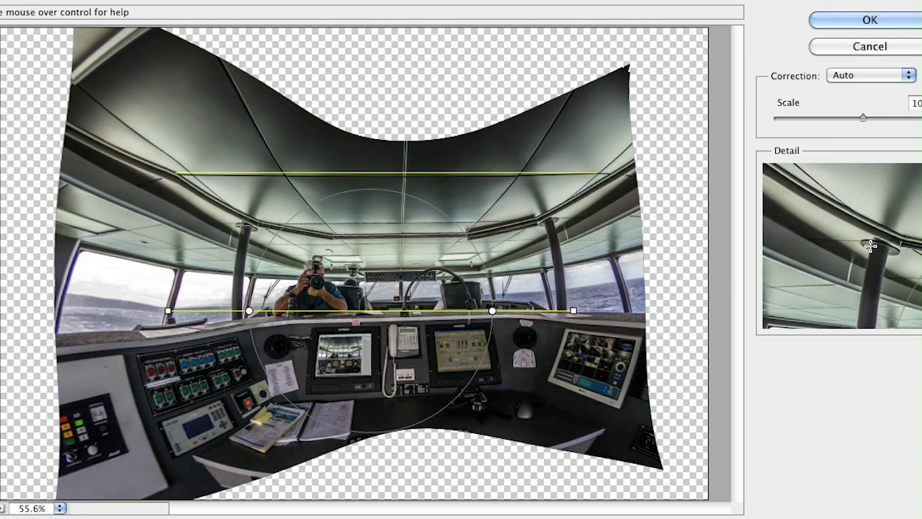
{"action": "left_click", "coordinate": [83, 89]}
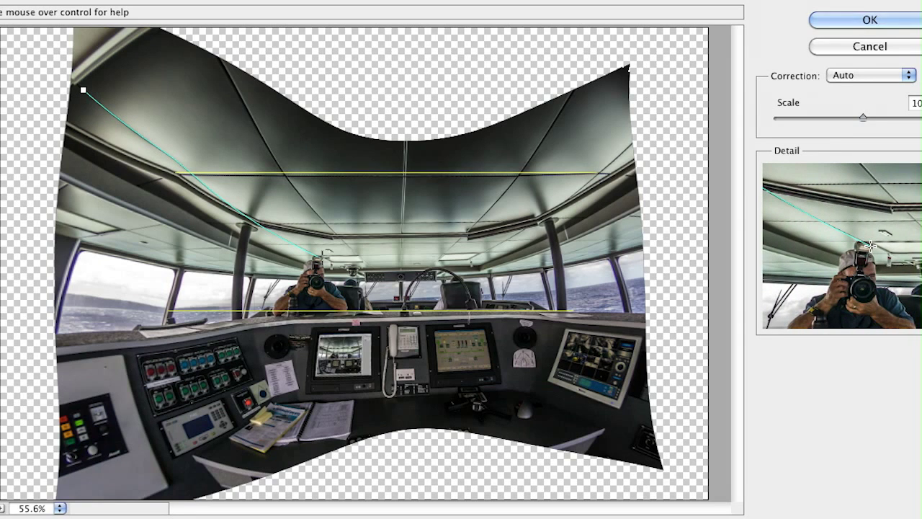
{"action": "left_click", "coordinate": [318, 257]}
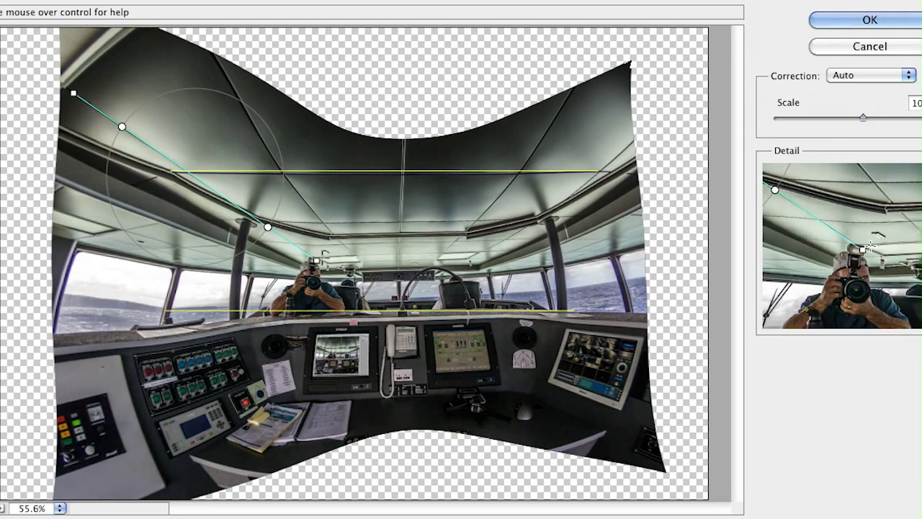
{"action": "left_click", "coordinate": [558, 105]}
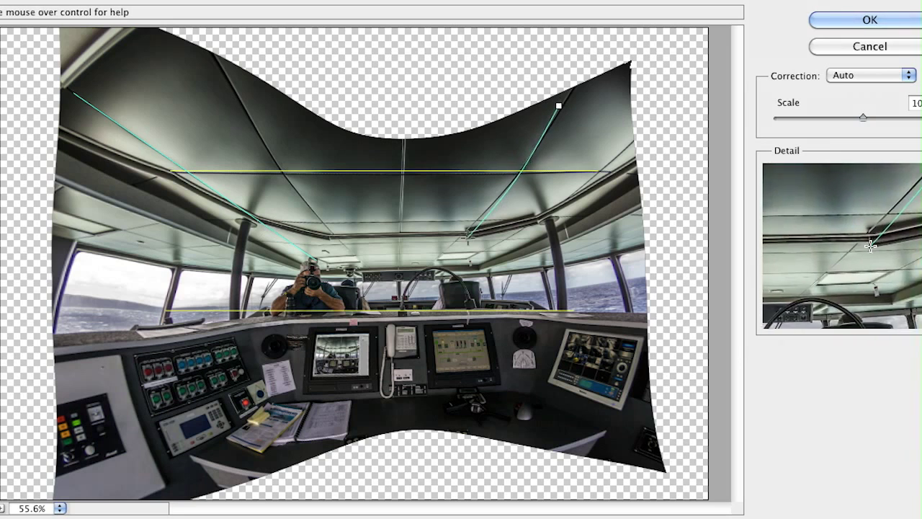
{"action": "left_click", "coordinate": [432, 260]}
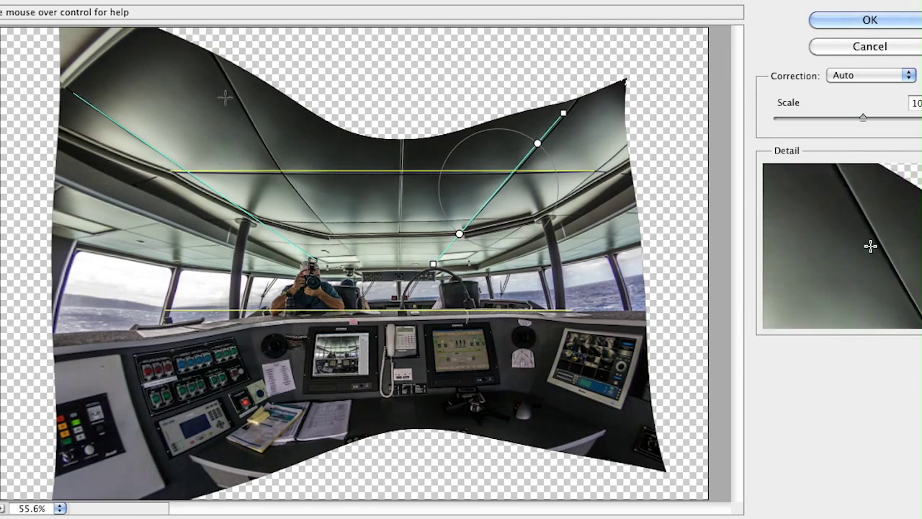
Step: Constrain the upper-left ceiling beam and scale the image up to about 120%
{"action": "left_click", "coordinate": [228, 77]}
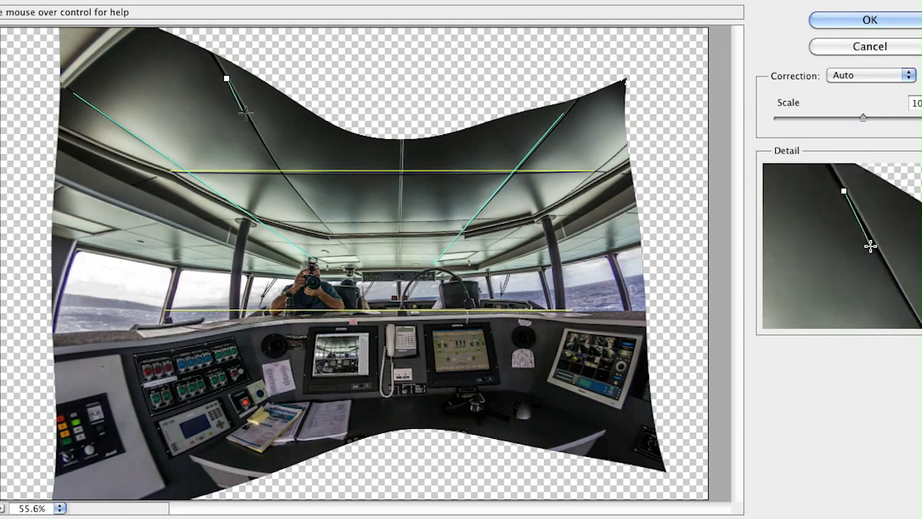
{"action": "left_click", "coordinate": [343, 245]}
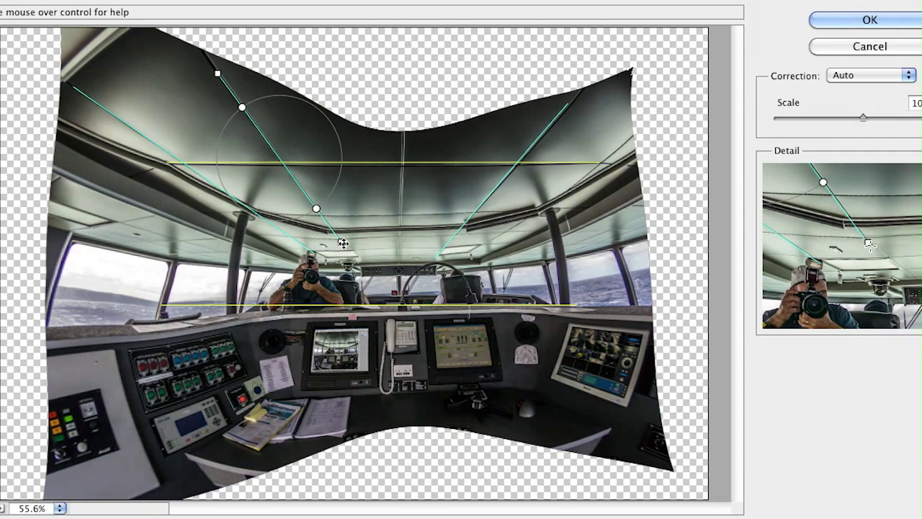
{"action": "left_click_drag", "start_coordinate": [863, 116], "coordinate": [921, 120]}
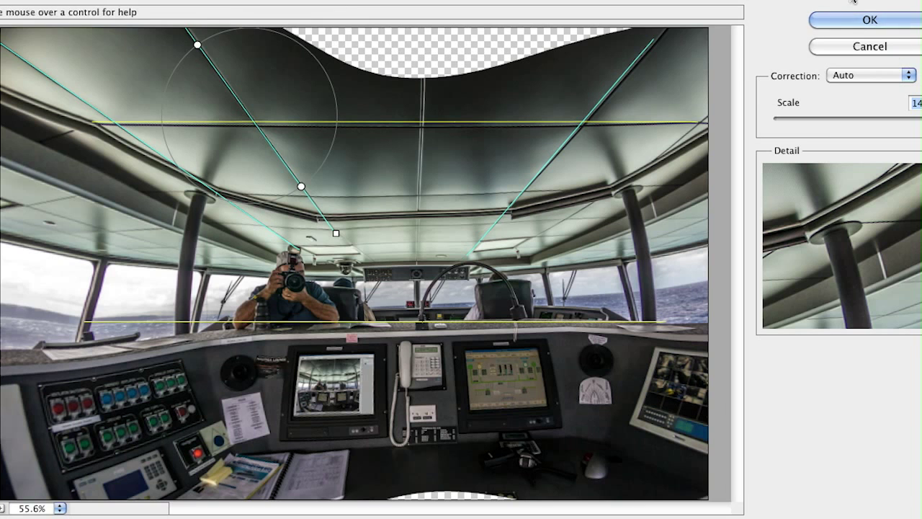
Step: Commit the Adaptive Wide Angle correction to the bridge photo
{"action": "left_click", "coordinate": [860, 23]}
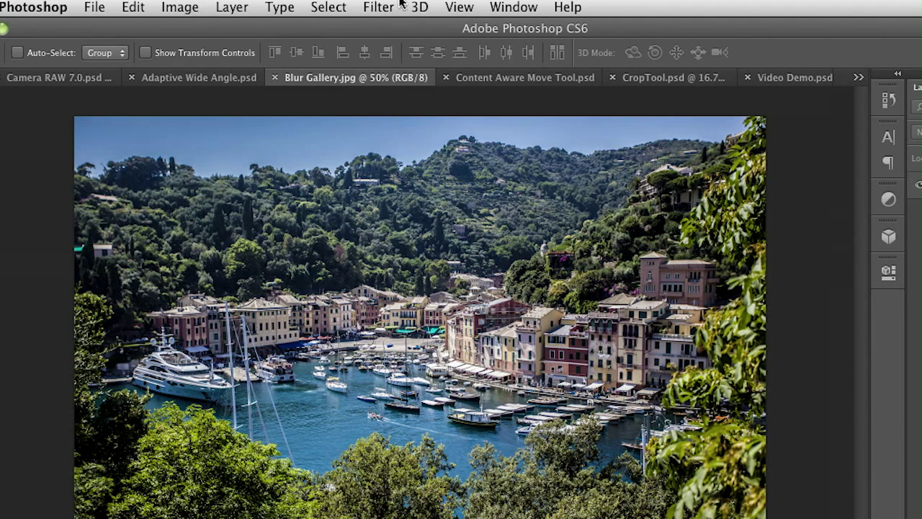
Step: Open the Filter menu to start a Tilt-Shift blur on the harbour photo
{"action": "left_click", "coordinate": [380, 7]}
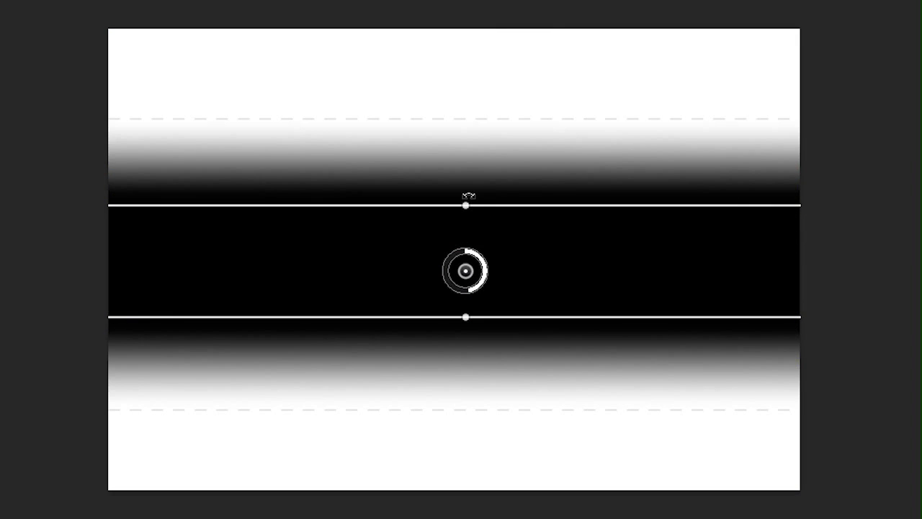
Step: Tilt the focus band slightly clockwise, lower Blur to 15, and apply the tilt-shift
{"action": "left_click_drag", "start_coordinate": [475, 174], "coordinate": [471, 203]}
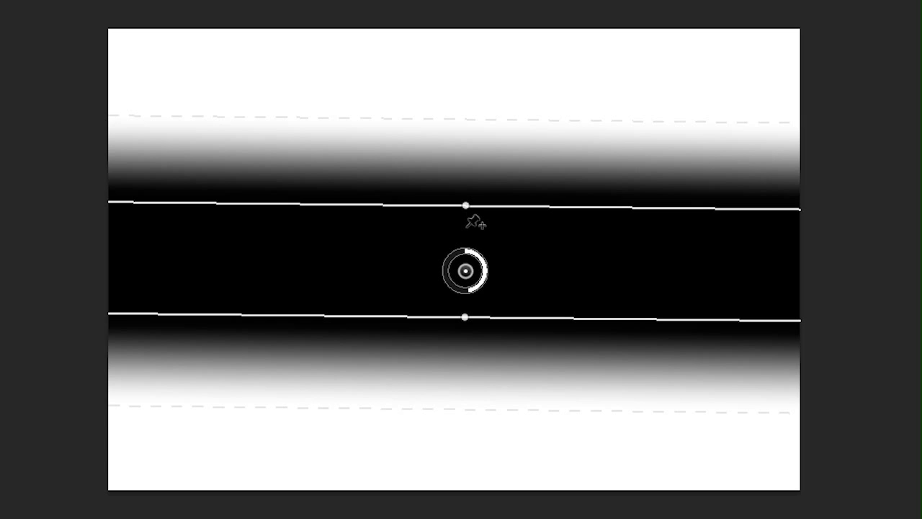
{"action": "left_click_drag", "start_coordinate": [468, 287], "coordinate": [454, 283]}
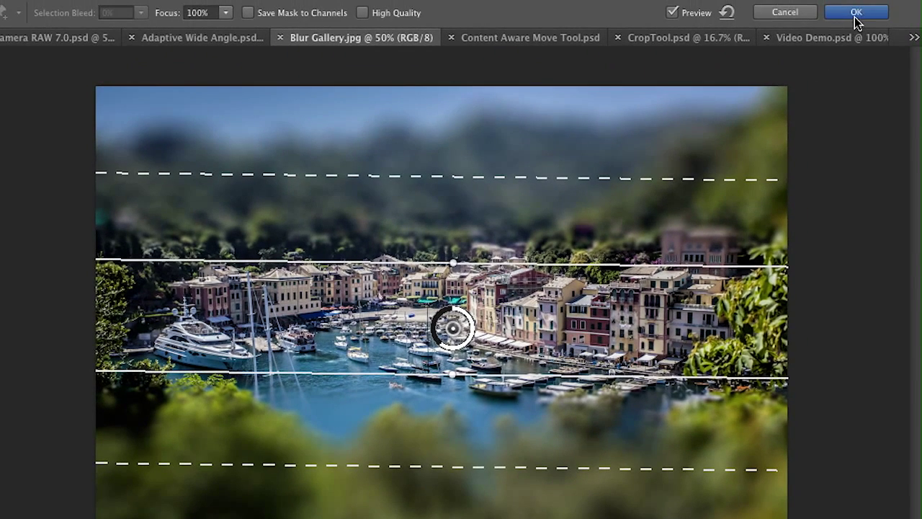
{"action": "left_click", "coordinate": [855, 14]}
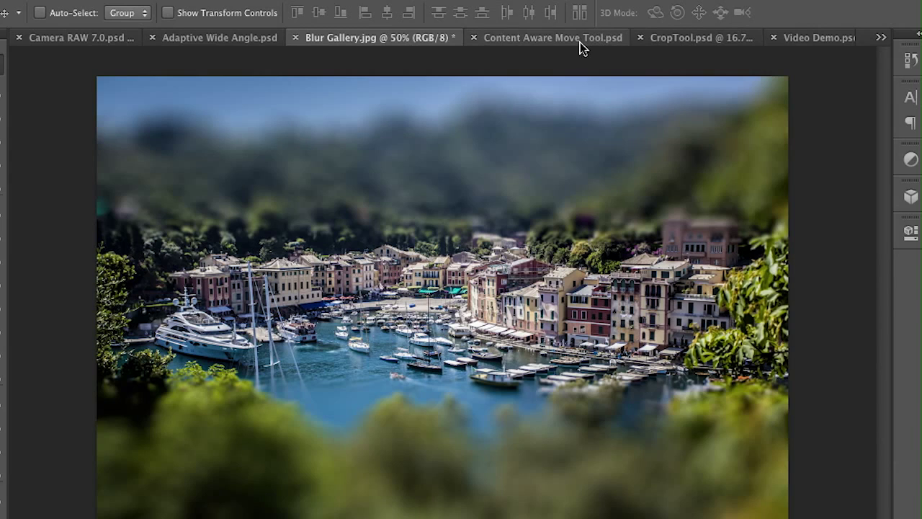
Step: Shift the meadow's lone tree and shadow left with the Content-Aware Move Tool
{"action": "left_click", "coordinate": [579, 37]}
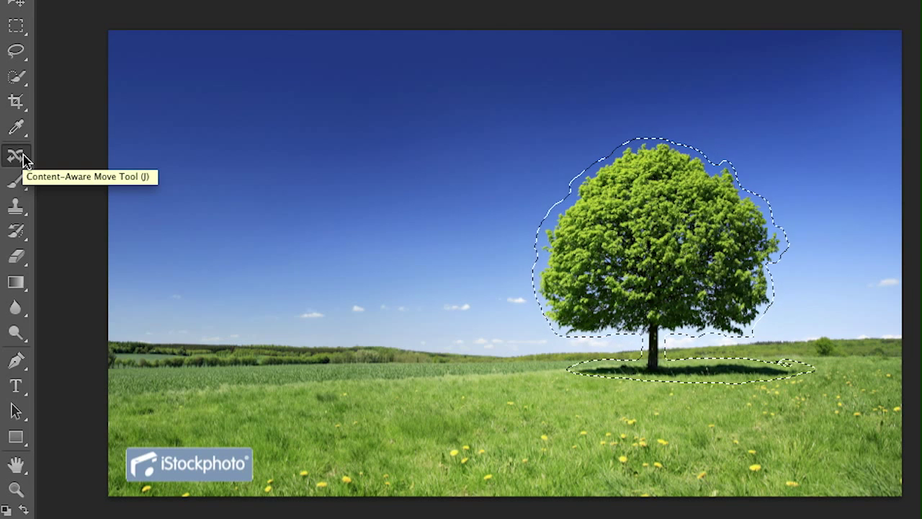
{"action": "left_click", "coordinate": [22, 158]}
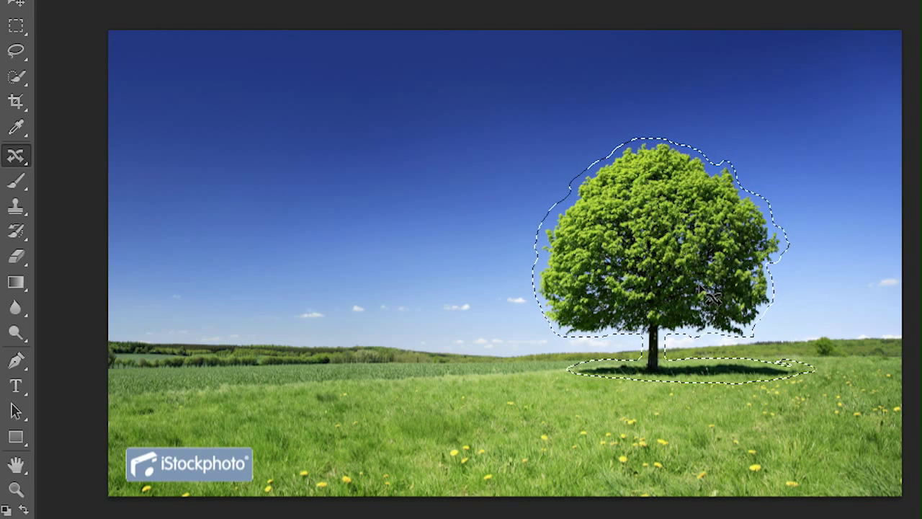
{"action": "left_click_drag", "start_coordinate": [711, 296], "coordinate": [660, 281]}
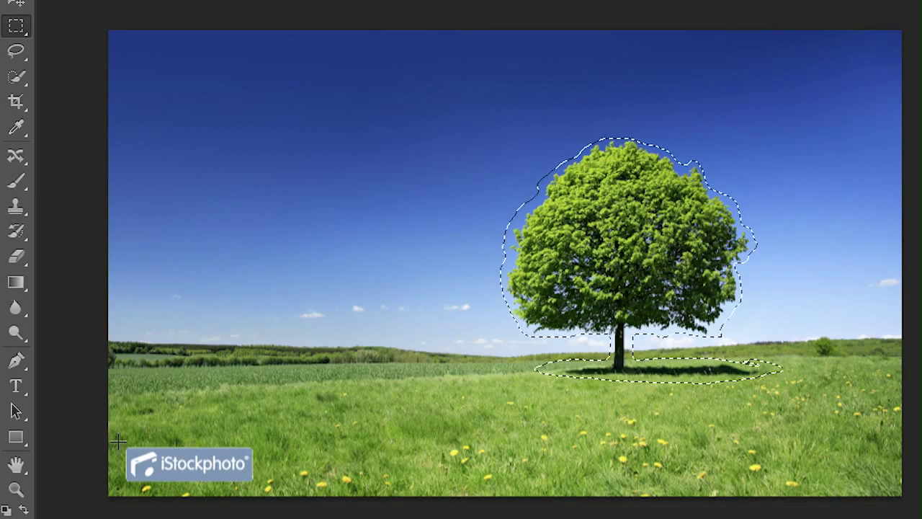
Step: Marquee-select the iStockphoto watermark and content-aware move it to the bottom-right grass
{"action": "key", "text": "ctrl+d"}
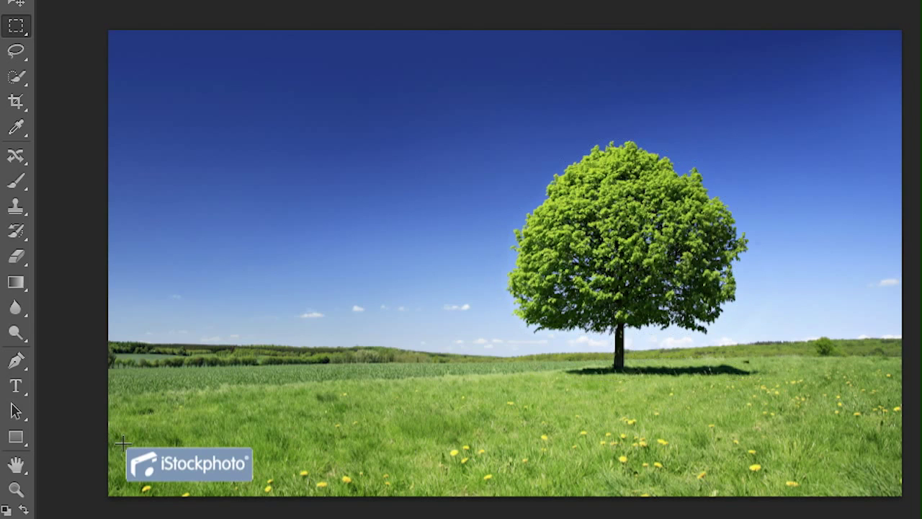
{"action": "left_click_drag", "start_coordinate": [123, 442], "coordinate": [261, 484]}
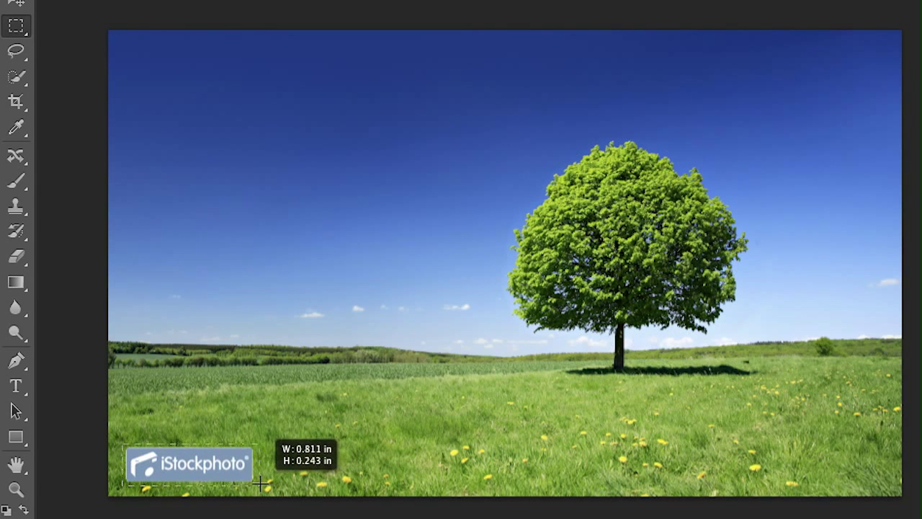
{"action": "left_click_drag", "start_coordinate": [261, 484], "coordinate": [258, 483]}
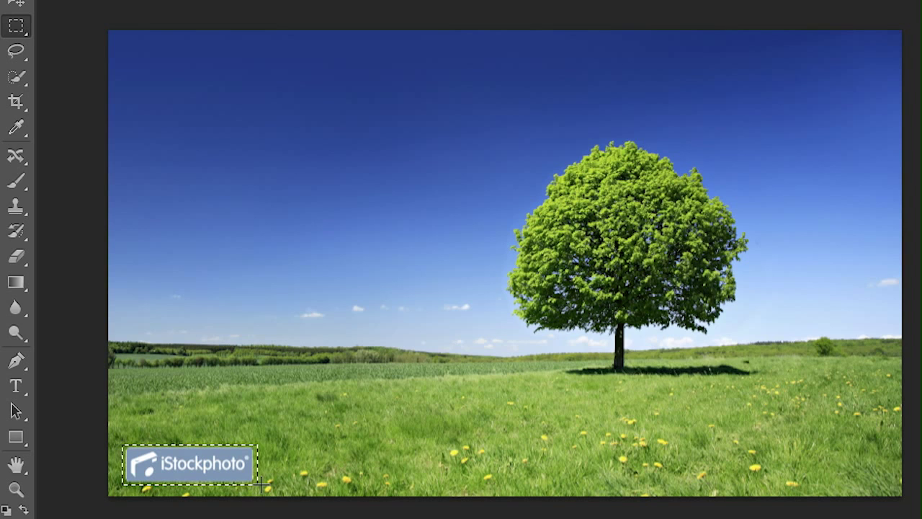
{"action": "left_click", "coordinate": [19, 160]}
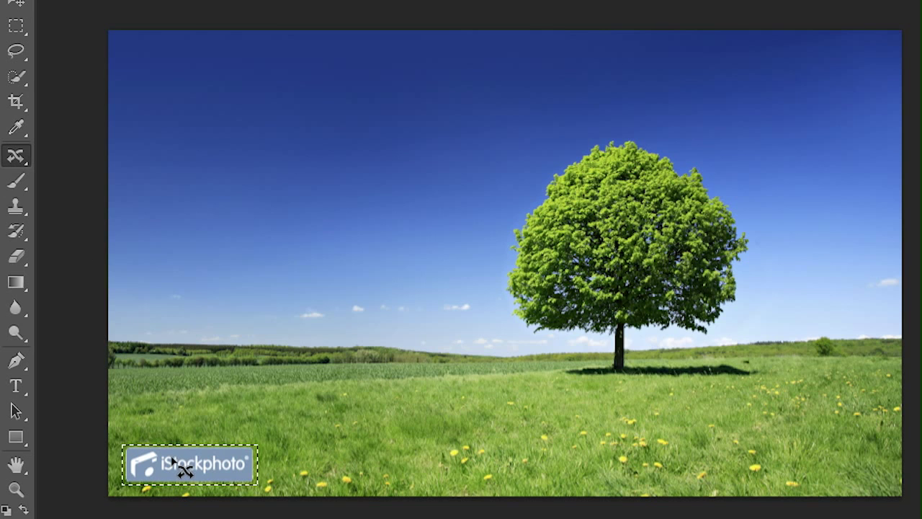
{"action": "left_click_drag", "start_coordinate": [175, 458], "coordinate": [802, 457]}
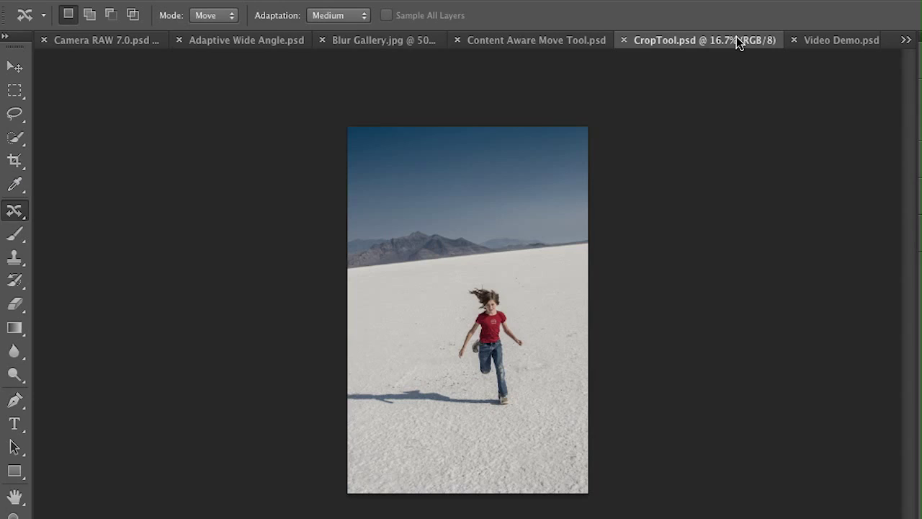
Step: Pull the Crop Tool's top-left and bottom-right corners inward around the running girl
{"action": "left_click", "coordinate": [17, 160]}
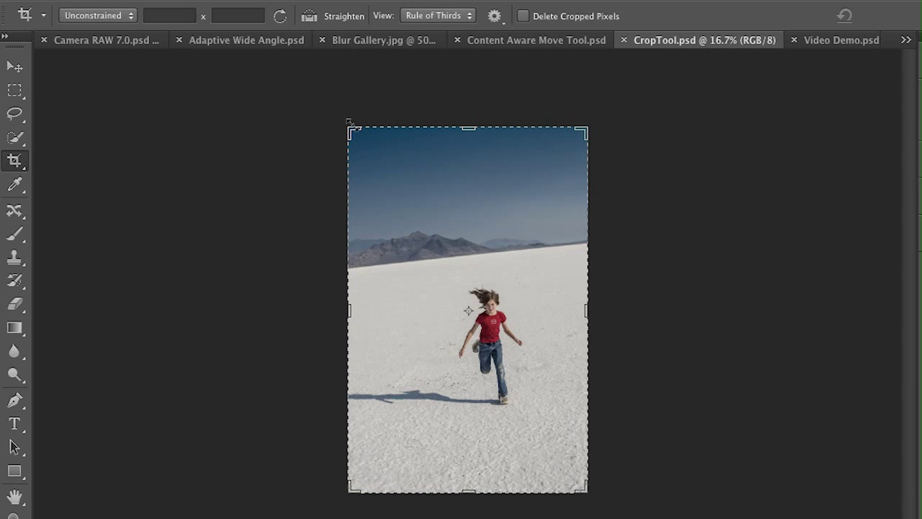
{"action": "left_click_drag", "start_coordinate": [350, 129], "coordinate": [372, 165]}
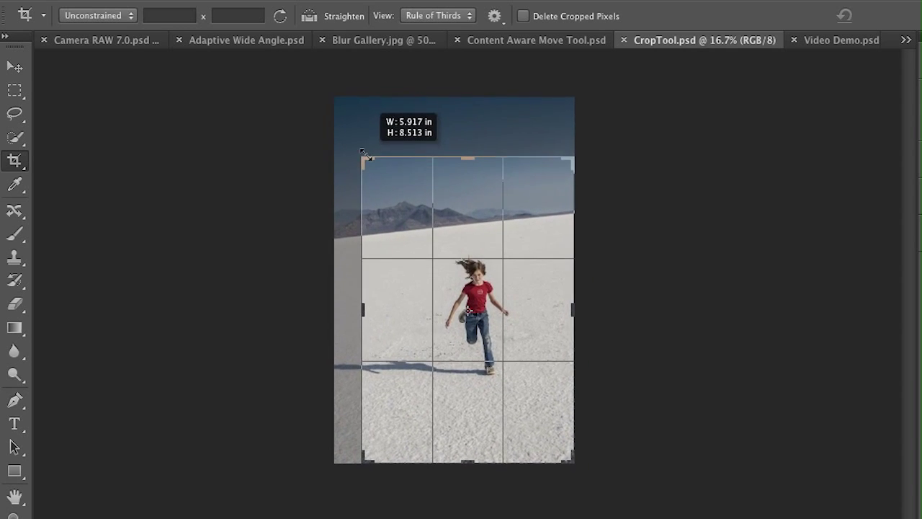
{"action": "left_click_drag", "start_coordinate": [371, 165], "coordinate": [372, 174]}
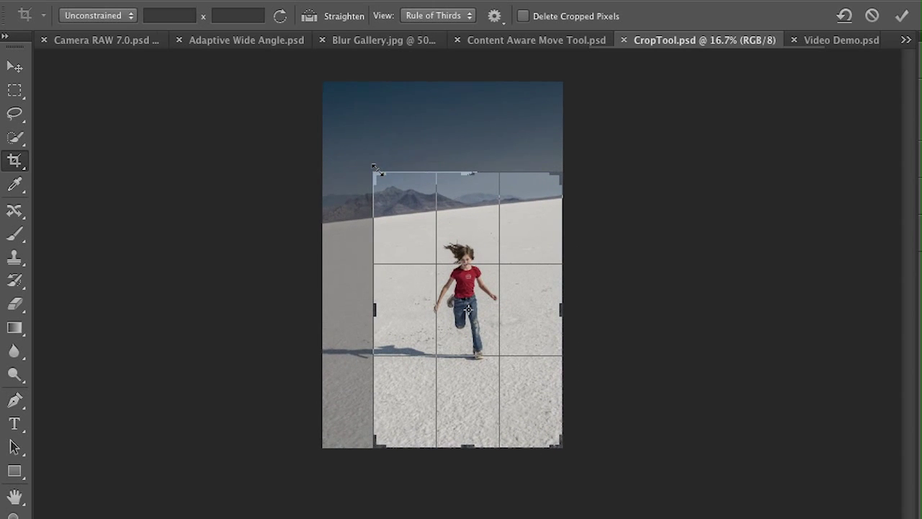
{"action": "mouse_move", "coordinate": [564, 447]}
{"action": "left_mouse_down"}
{"action": "mouse_move", "coordinate": [551, 426]}
{"action": "mouse_move", "coordinate": [557, 432]}
{"action": "left_mouse_up"}
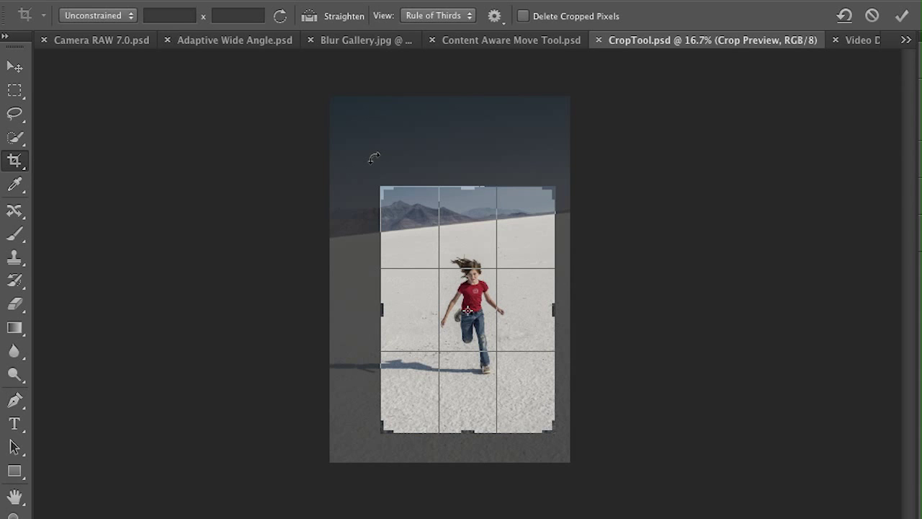
Step: Rotate the salt-flat image inside the crop box, also trying classic crop mode
{"action": "left_click_drag", "start_coordinate": [374, 157], "coordinate": [354, 166]}
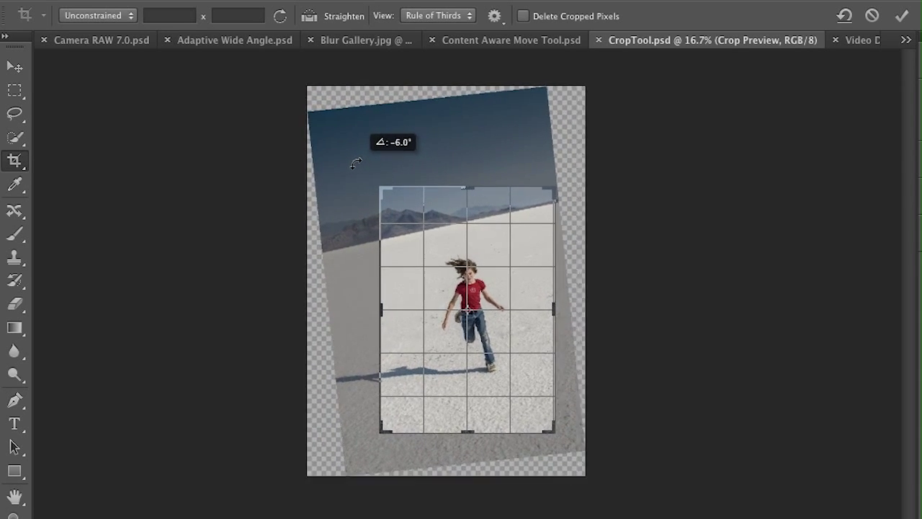
{"action": "mouse_move", "coordinate": [356, 164]}
{"action": "left_mouse_down"}
{"action": "mouse_move", "coordinate": [381, 147]}
{"action": "mouse_move", "coordinate": [414, 147]}
{"action": "mouse_move", "coordinate": [355, 158]}
{"action": "mouse_move", "coordinate": [342, 171]}
{"action": "left_mouse_up"}
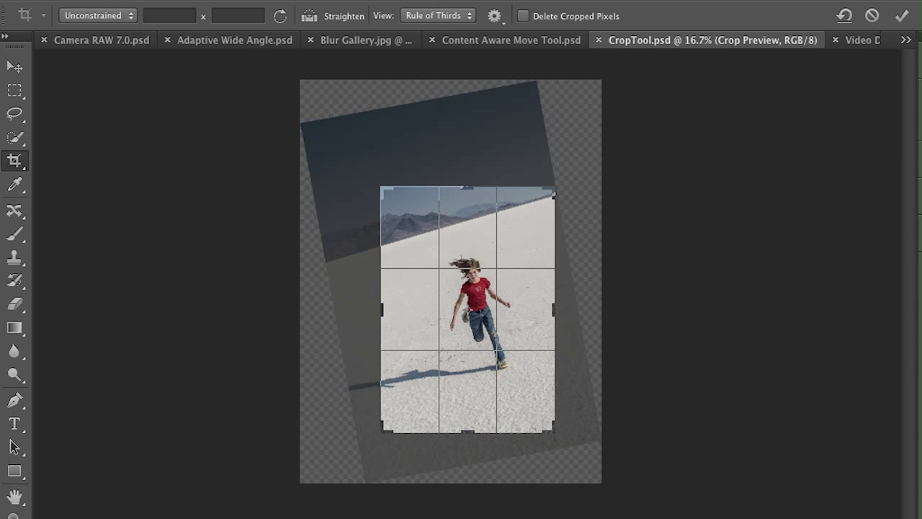
{"action": "left_click", "coordinate": [495, 18]}
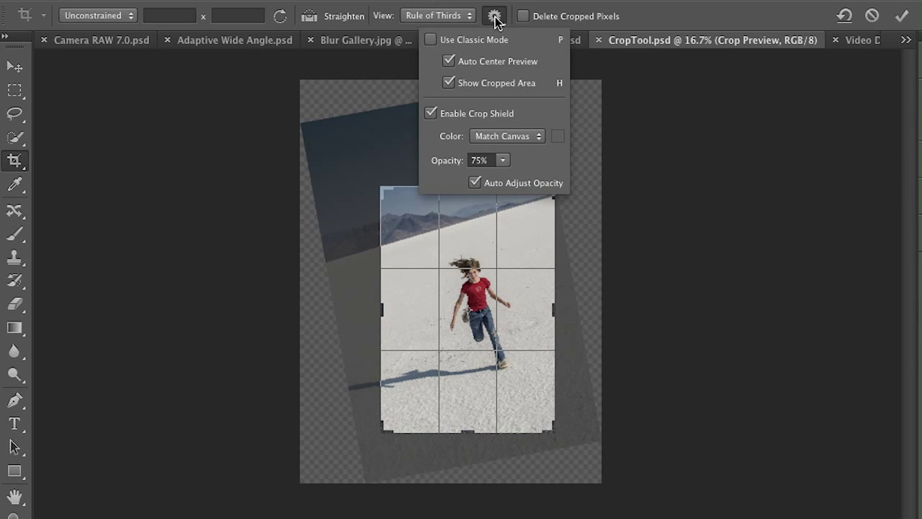
{"action": "left_click", "coordinate": [443, 41]}
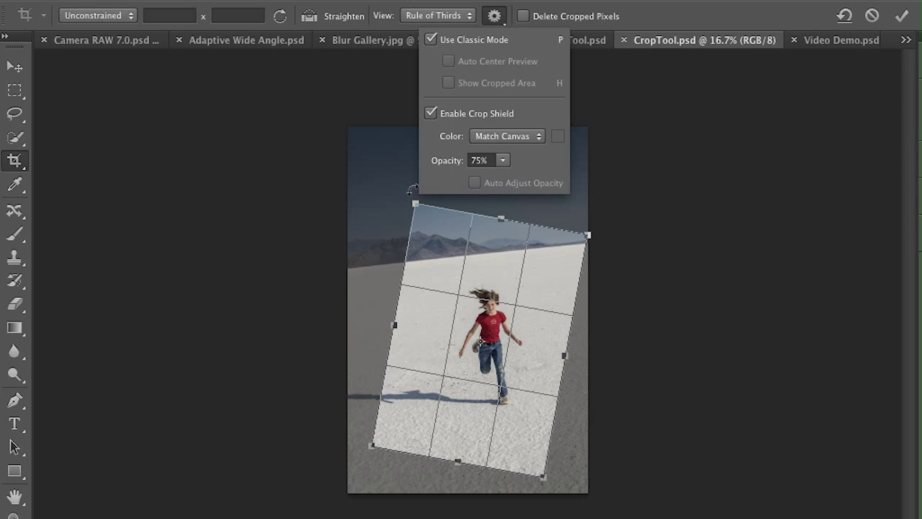
{"action": "mouse_move", "coordinate": [411, 189]}
{"action": "left_mouse_down"}
{"action": "mouse_move", "coordinate": [354, 218]}
{"action": "mouse_move", "coordinate": [377, 198]}
{"action": "mouse_move", "coordinate": [353, 208]}
{"action": "mouse_move", "coordinate": [433, 195]}
{"action": "left_mouse_up"}
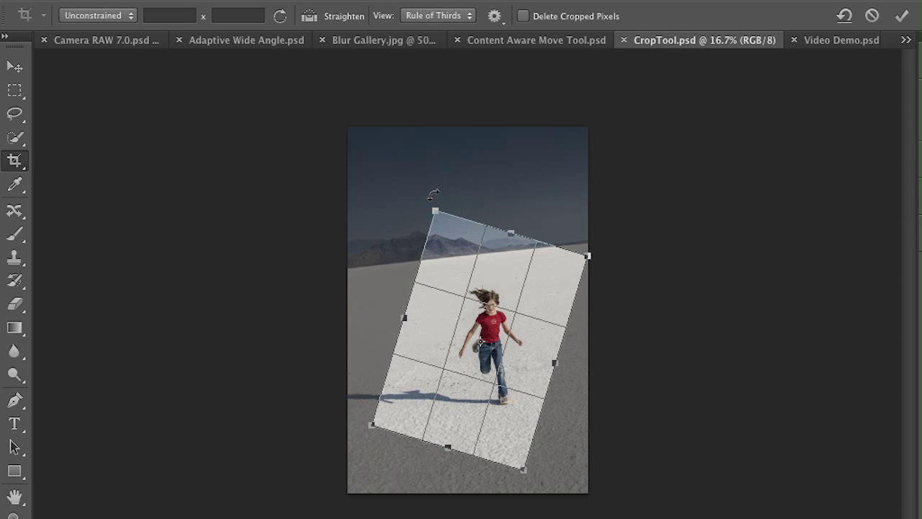
Step: Turn classic crop mode back off and enlarge the crop from the top-left corner
{"action": "left_click", "coordinate": [494, 15]}
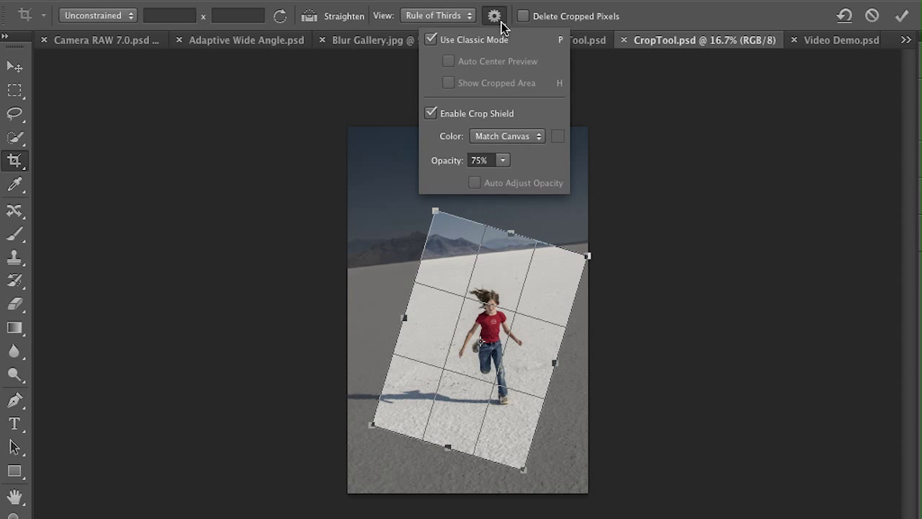
{"action": "left_click", "coordinate": [501, 40]}
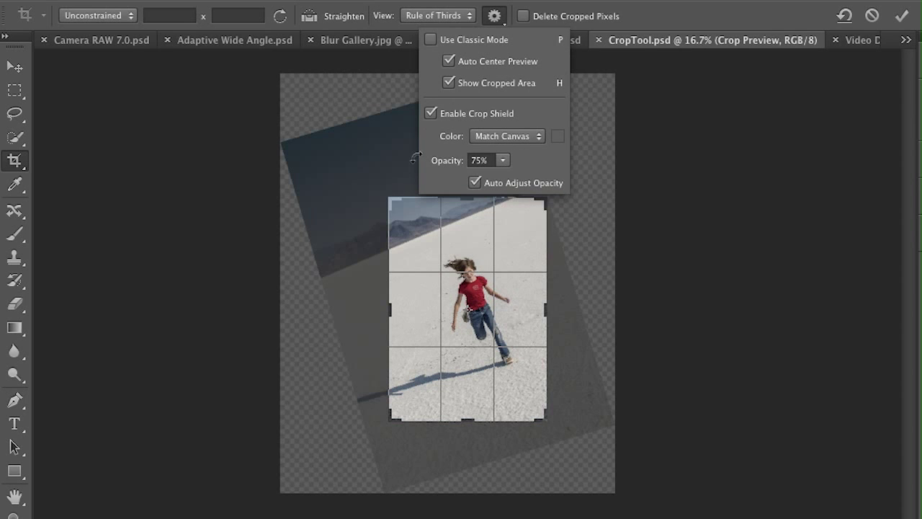
{"action": "left_click", "coordinate": [391, 193]}
{"action": "left_click_drag", "start_coordinate": [391, 193], "coordinate": [355, 171]}
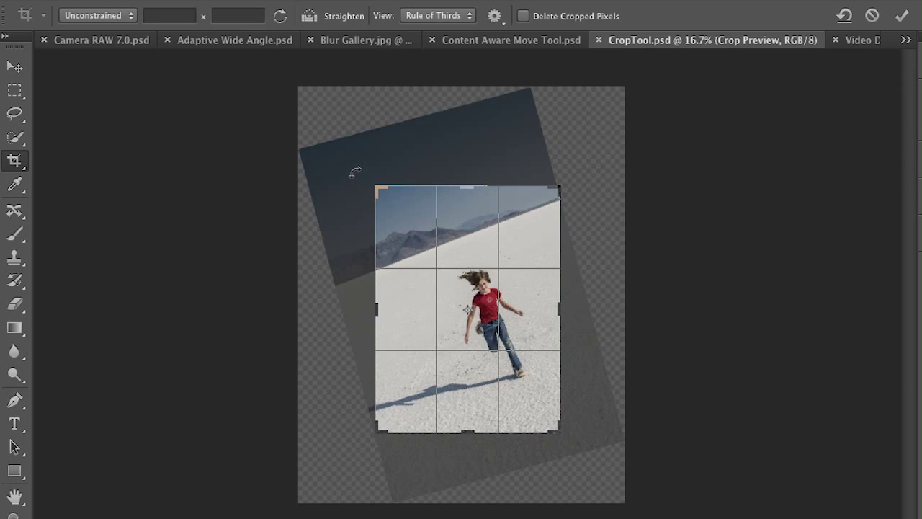
Step: Straighten the photo along the salt-flat horizon, commit the crop, and zoom in
{"action": "left_click", "coordinate": [310, 16]}
{"action": "left_click_drag", "start_coordinate": [377, 267], "coordinate": [544, 203]}
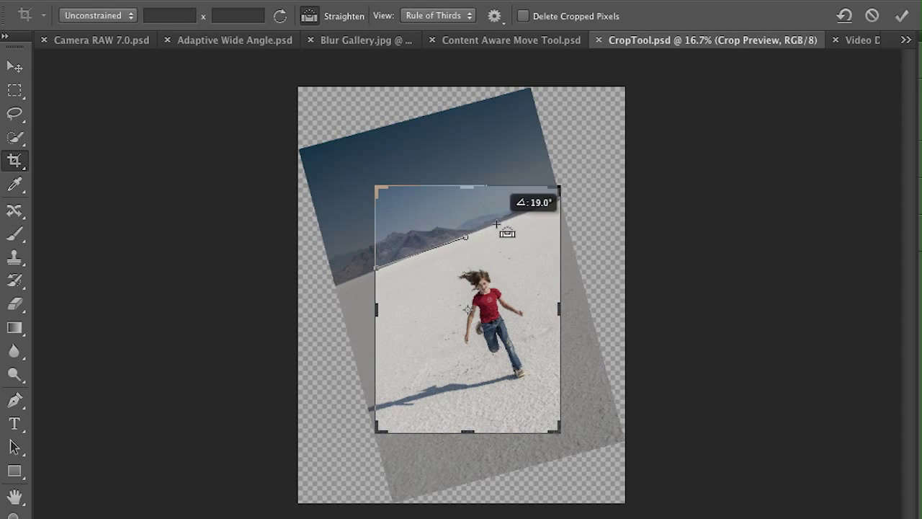
{"action": "left_click_drag", "start_coordinate": [544, 203], "coordinate": [545, 207]}
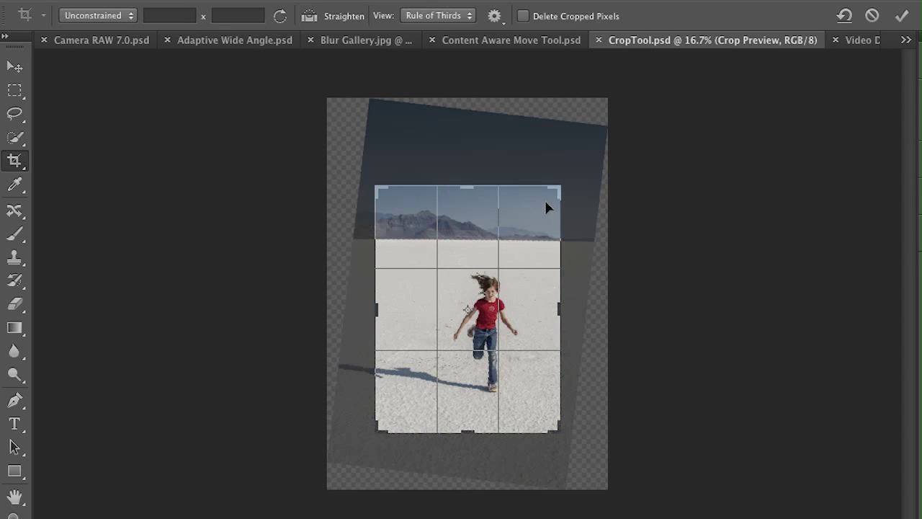
{"action": "key", "text": "Return"}
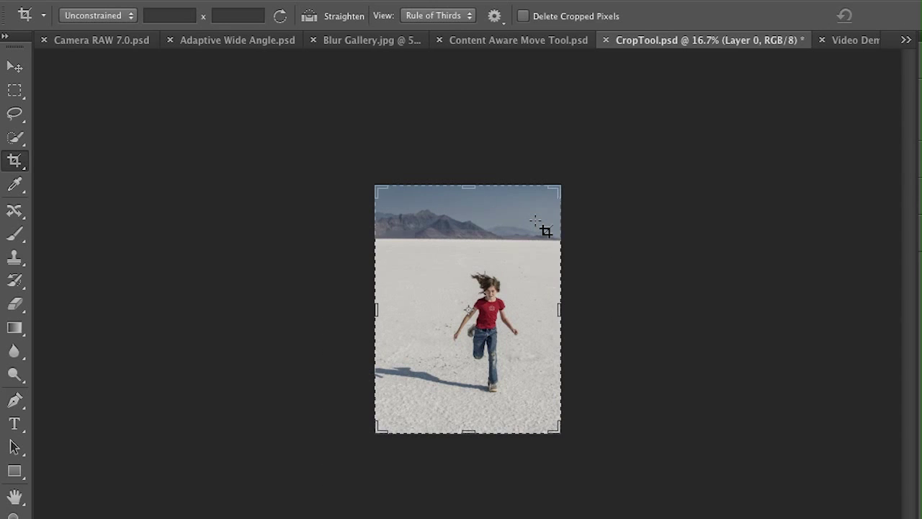
{"action": "key", "text": "ctrl+plus"}
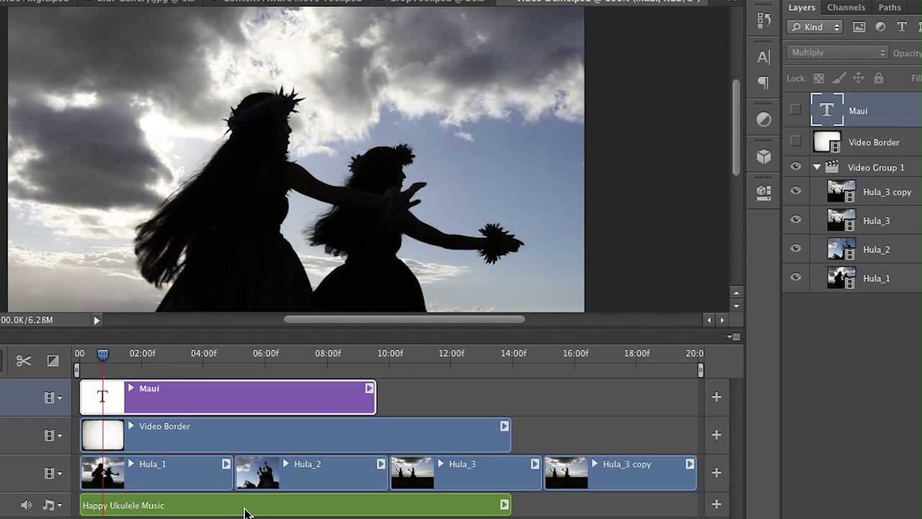
Step: Trim the end of the Hula_3 copy clip shorter in the Video Demo.psd timeline
{"action": "left_click", "coordinate": [244, 511]}
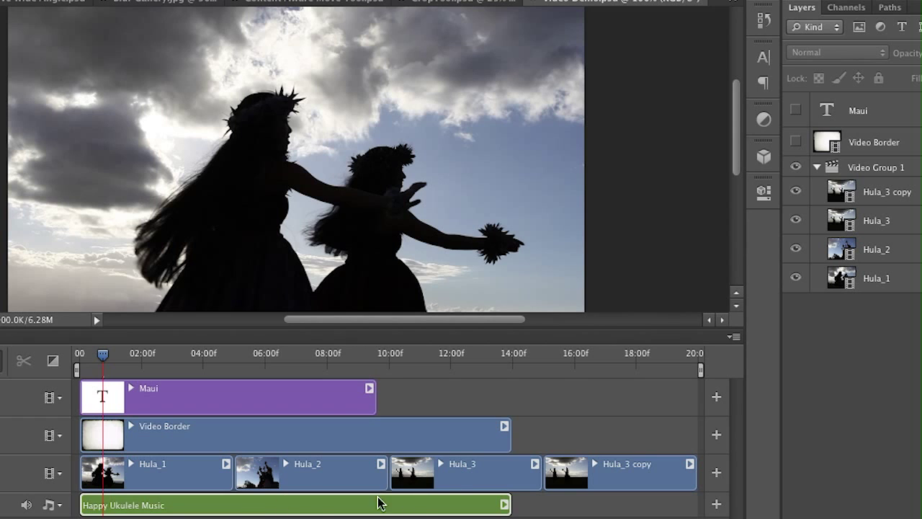
{"action": "left_click", "coordinate": [680, 484]}
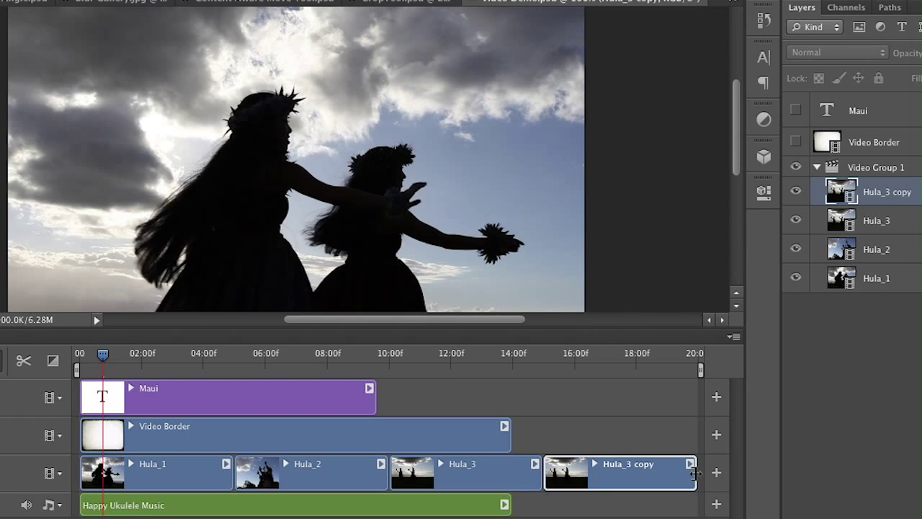
{"action": "mouse_move", "coordinate": [695, 472]}
{"action": "left_mouse_down"}
{"action": "mouse_move", "coordinate": [629, 472]}
{"action": "mouse_move", "coordinate": [648, 470]}
{"action": "left_mouse_up"}
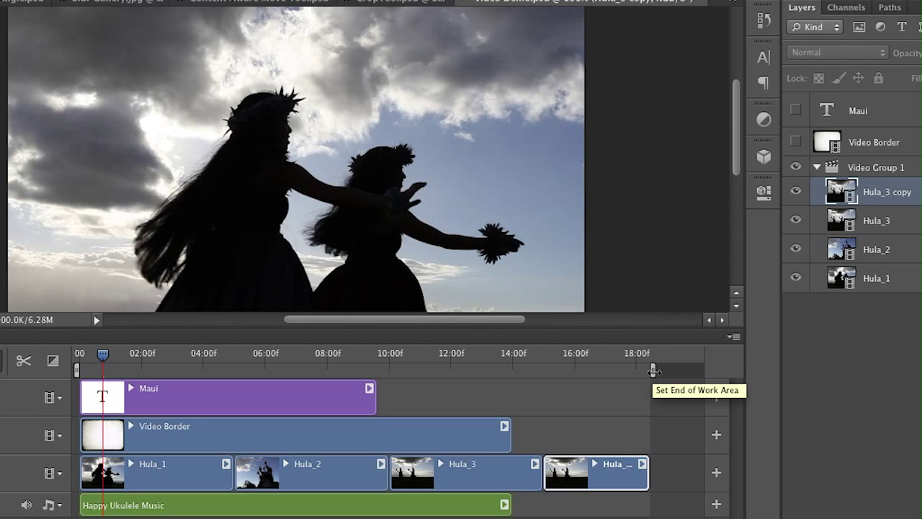
Step: Give the Hula_3 copy clip a 5-second duration and show the transitions list
{"action": "right_click", "coordinate": [616, 482]}
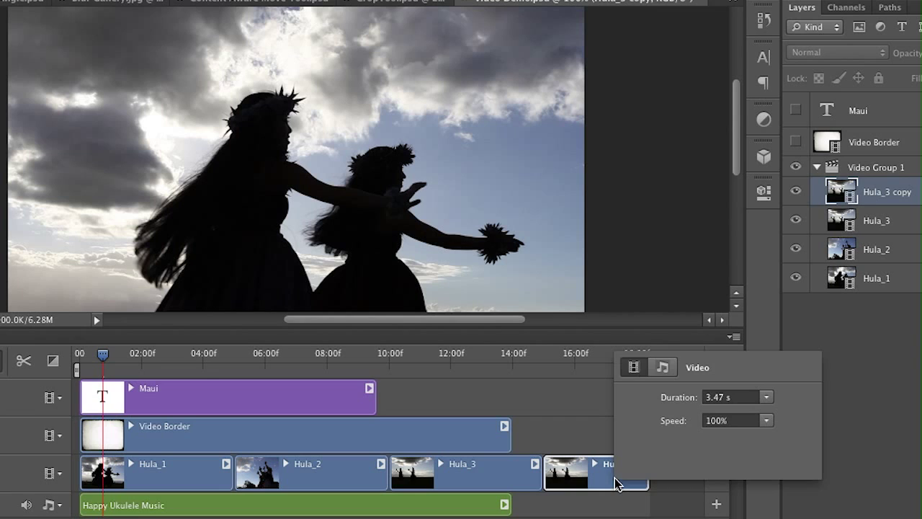
{"action": "left_click", "coordinate": [734, 397]}
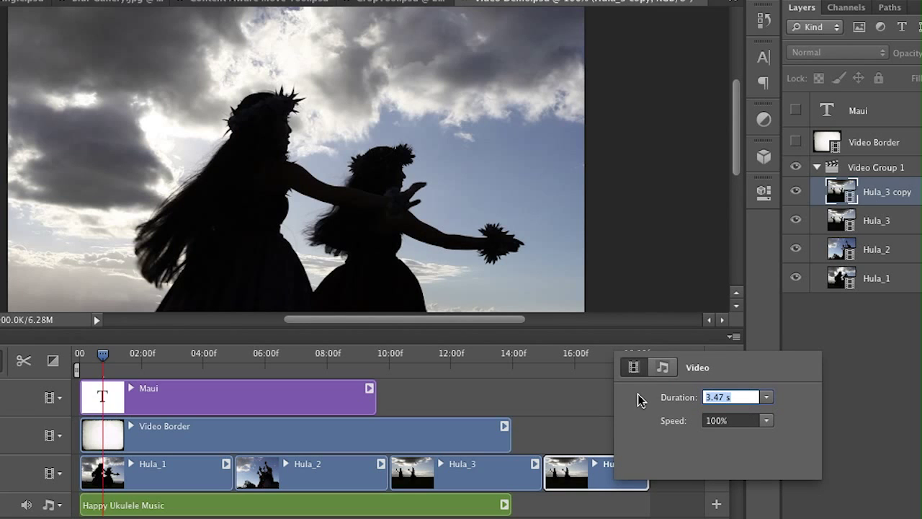
{"action": "type", "text": "5"}
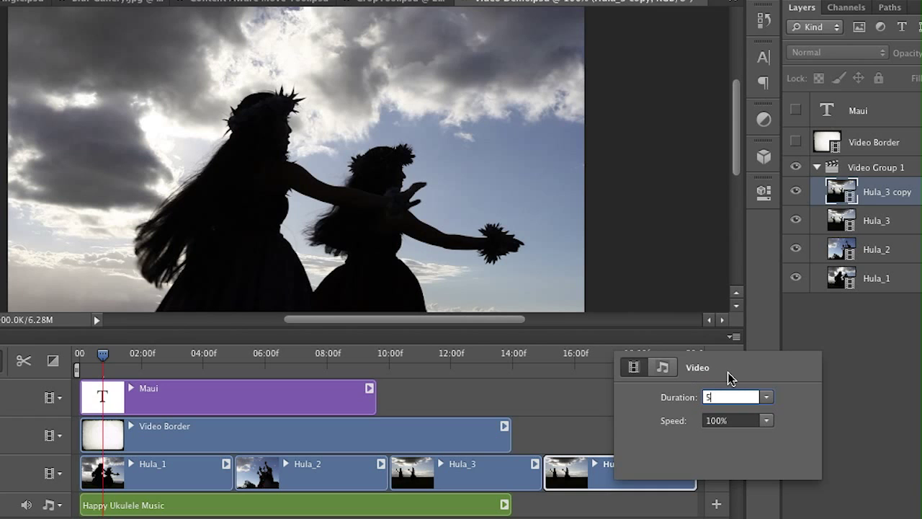
{"action": "key", "text": "Return"}
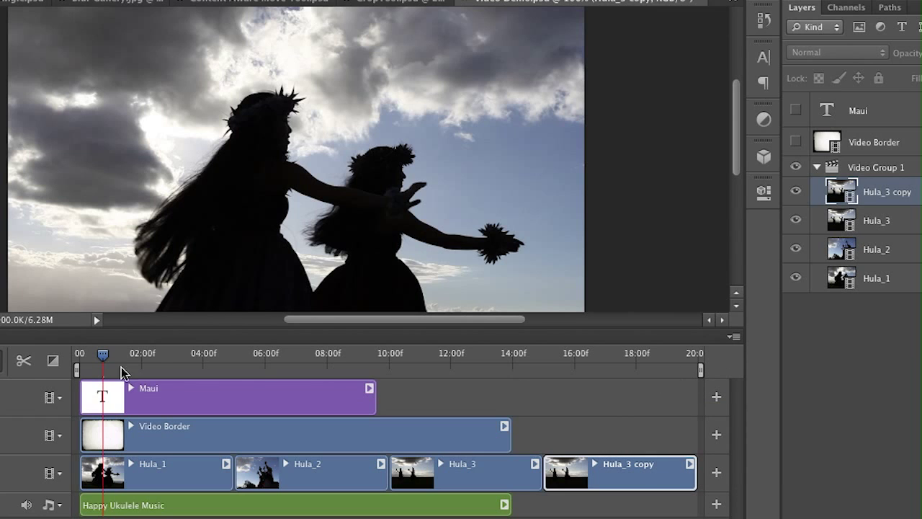
{"action": "left_click", "coordinate": [49, 362]}
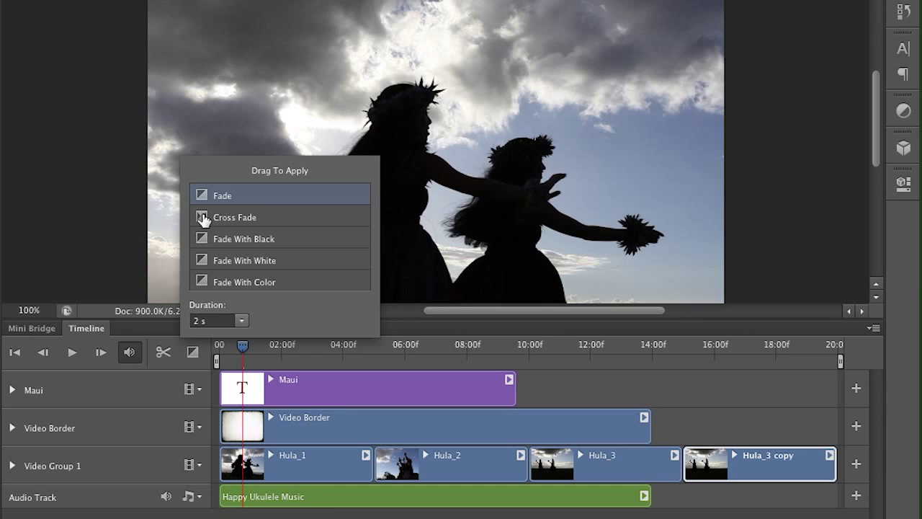
Step: Add a Cross Fade between Hula_1 and Hula_2 and Fade With Black ending Hula_3 copy
{"action": "left_click", "coordinate": [204, 220]}
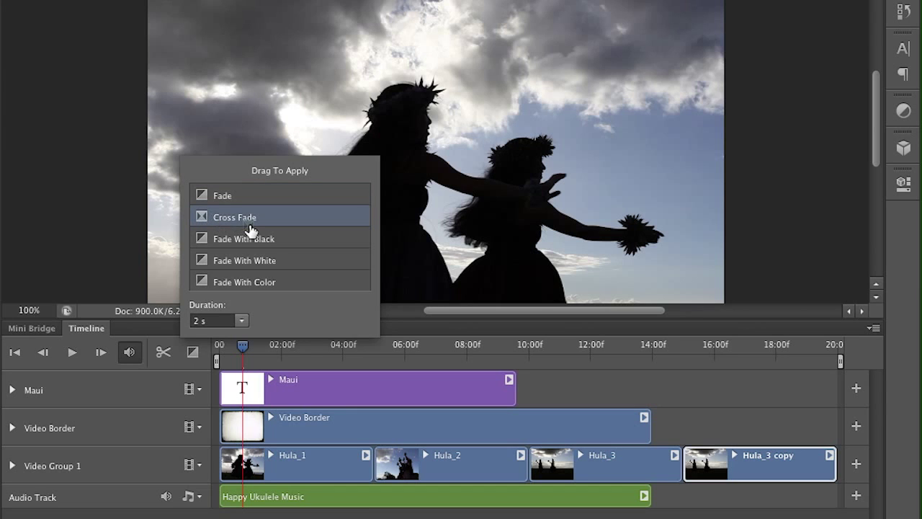
{"action": "left_click_drag", "start_coordinate": [251, 231], "coordinate": [373, 461]}
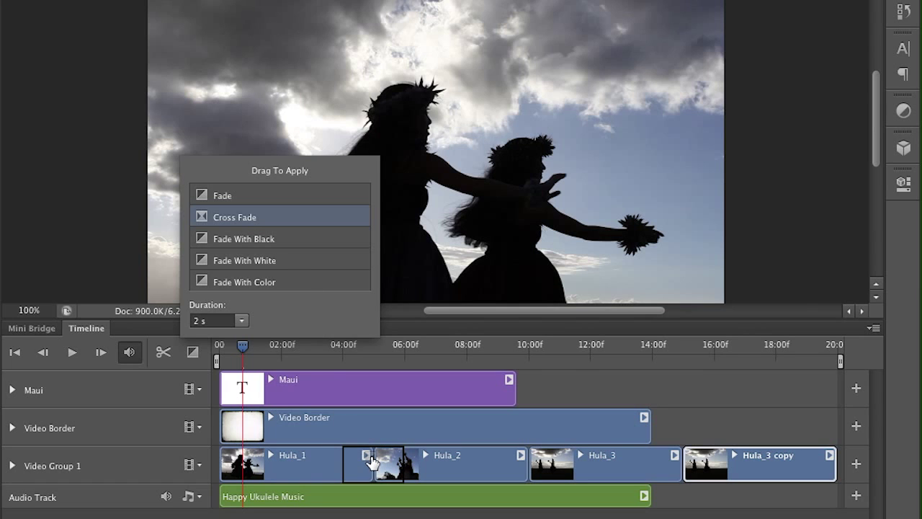
{"action": "left_click_drag", "start_coordinate": [372, 461], "coordinate": [373, 461]}
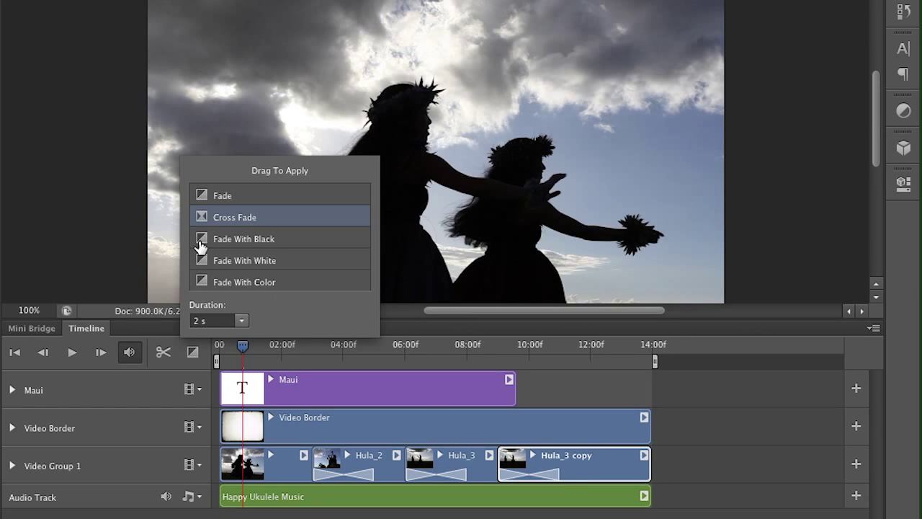
{"action": "left_click_drag", "start_coordinate": [199, 240], "coordinate": [589, 458]}
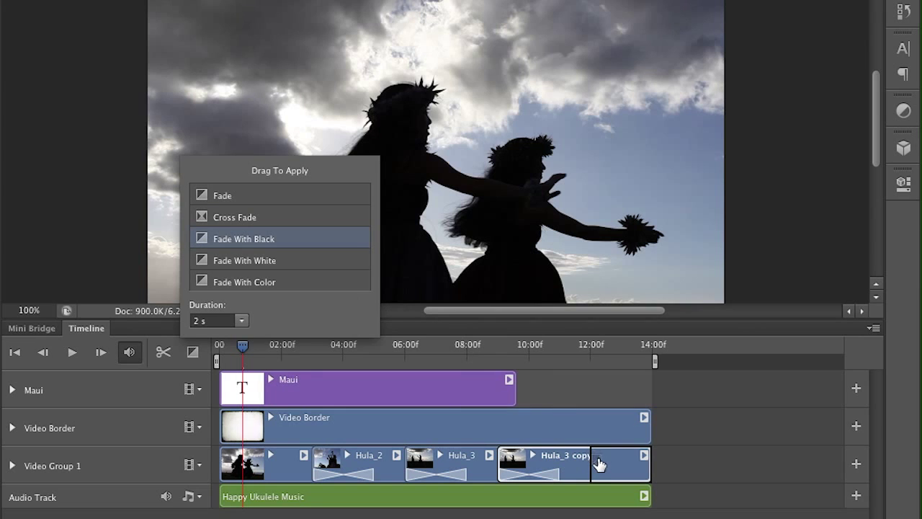
{"action": "left_click_drag", "start_coordinate": [600, 463], "coordinate": [599, 463]}
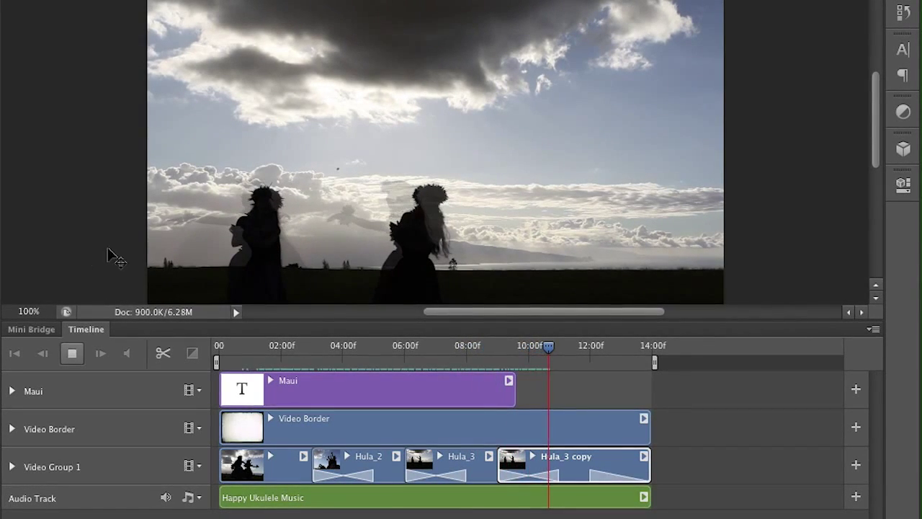
Step: Stop playback and browse the Maui title clip's Motion presets, leaving it on Custom
{"action": "key", "text": "space"}
{"action": "right_click", "coordinate": [385, 382]}
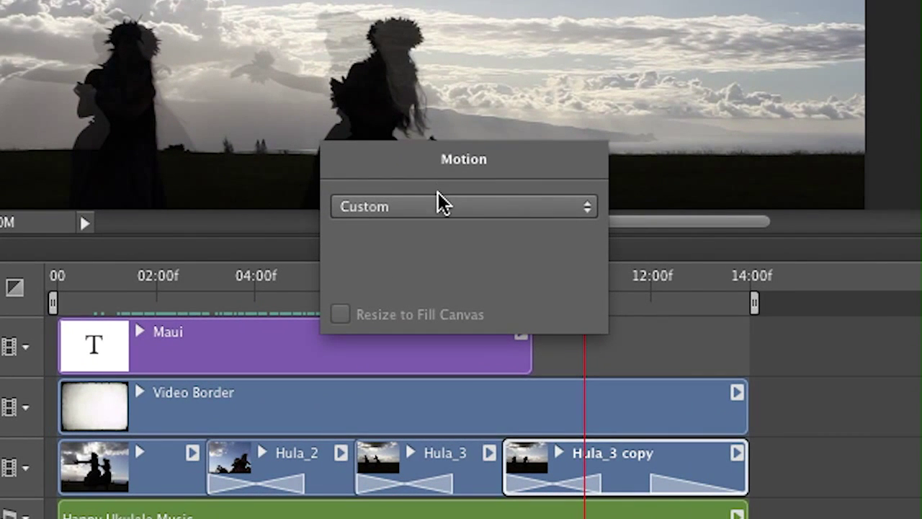
{"action": "left_click", "coordinate": [448, 238]}
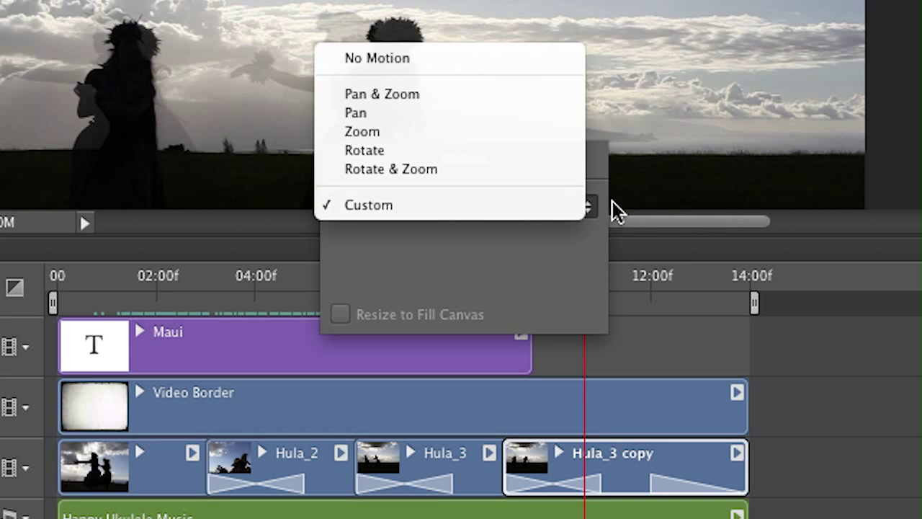
{"action": "left_click", "coordinate": [657, 232]}
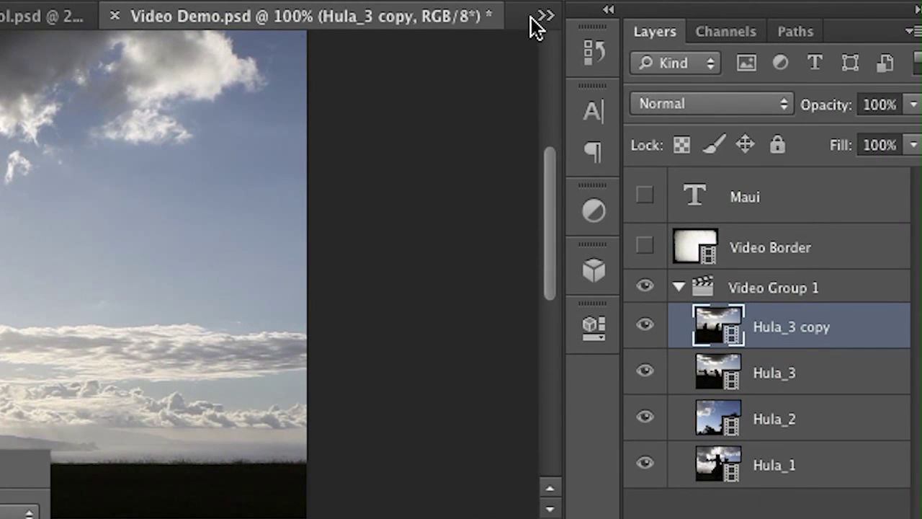
Step: Show the open documents list from the >> tab overflow button
{"action": "left_click", "coordinate": [542, 17]}
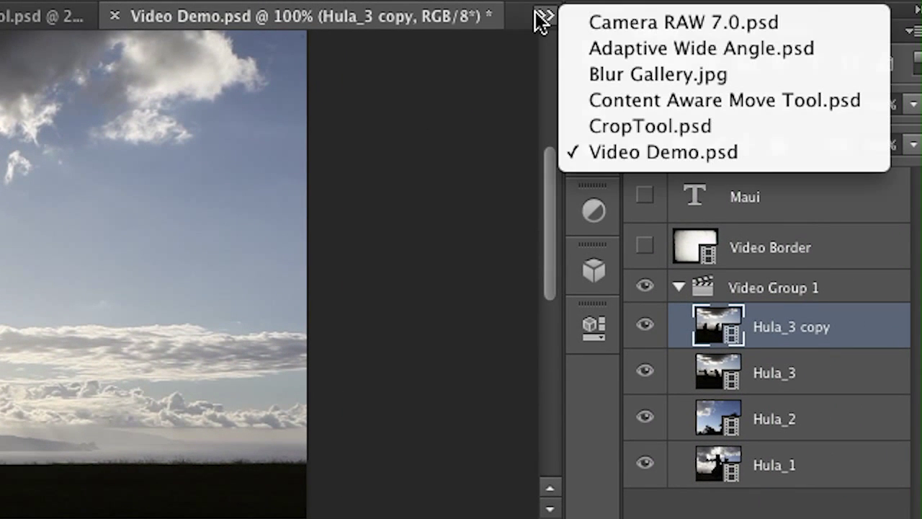